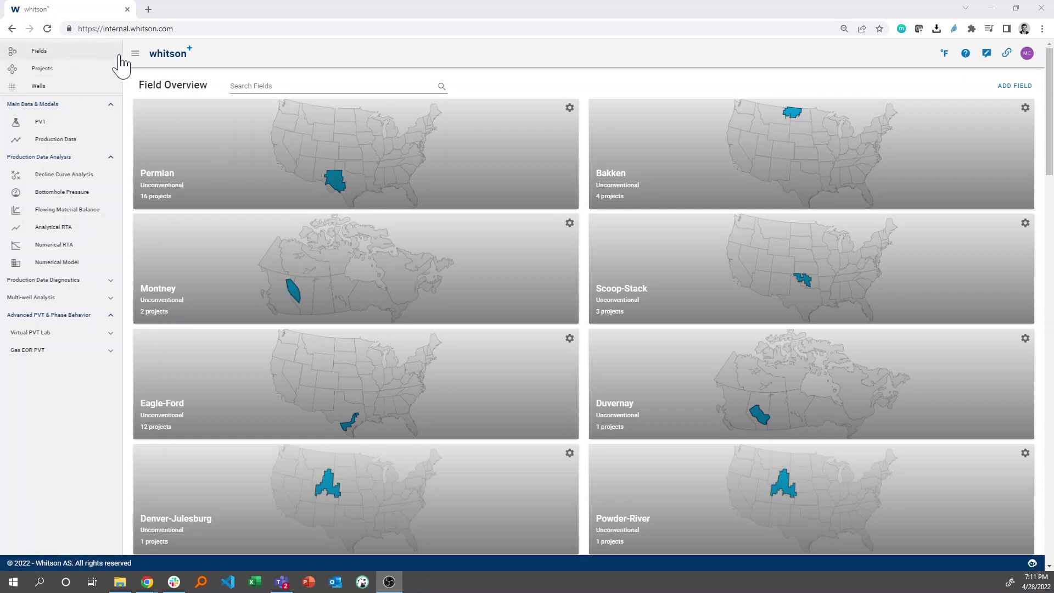
Step: Reload the whitson+ Field Overview so it lists Scoop-Stack, Duvernay, Denver-Julesburg and Powder-River
left_click(134, 82)
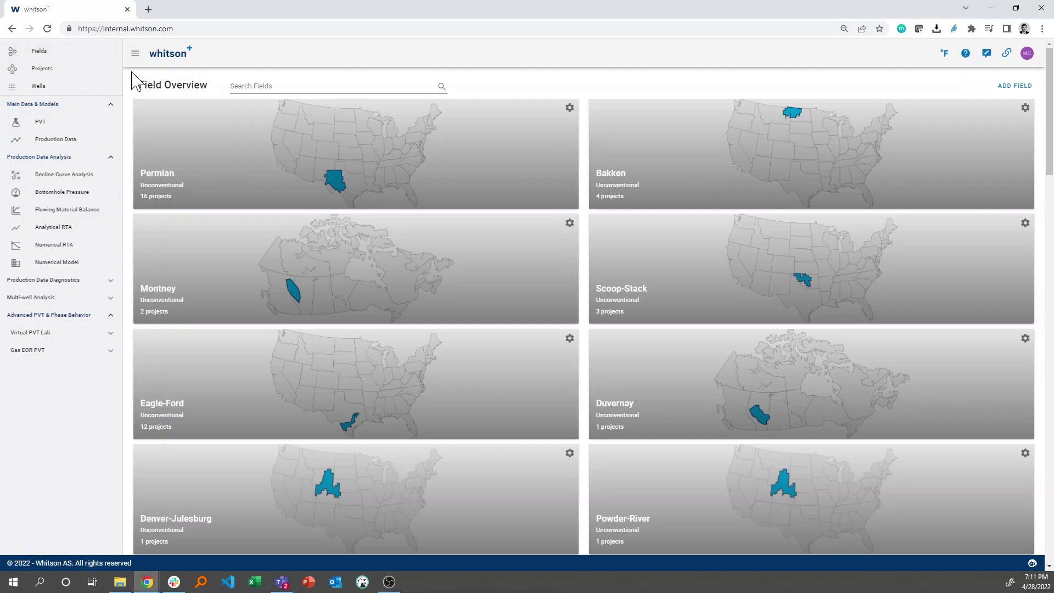
left_click(48, 30)
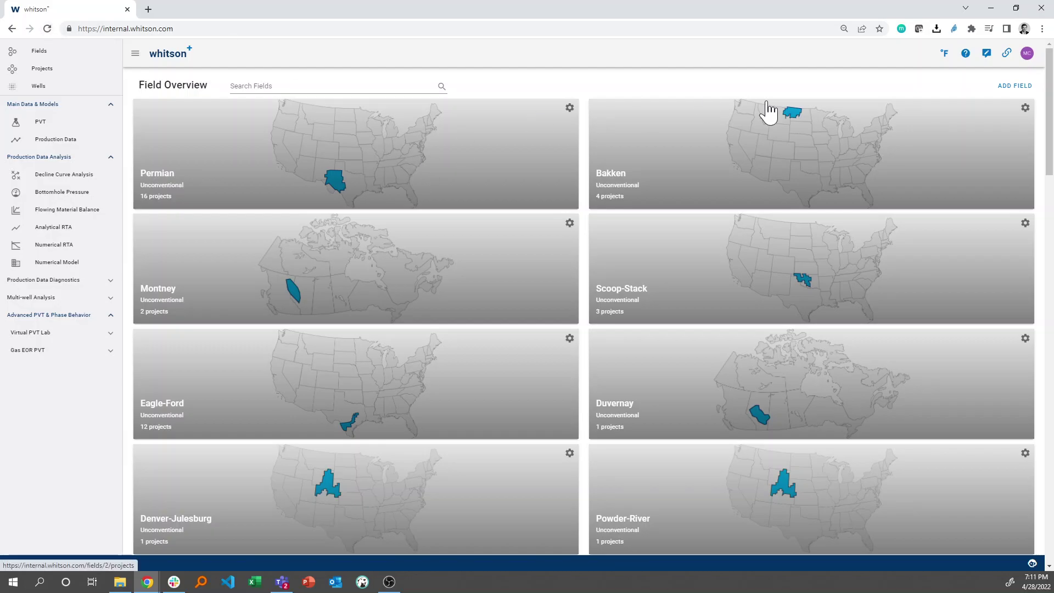
Step: Open the Feedback / Question form and hide it without discarding it
left_click(983, 55)
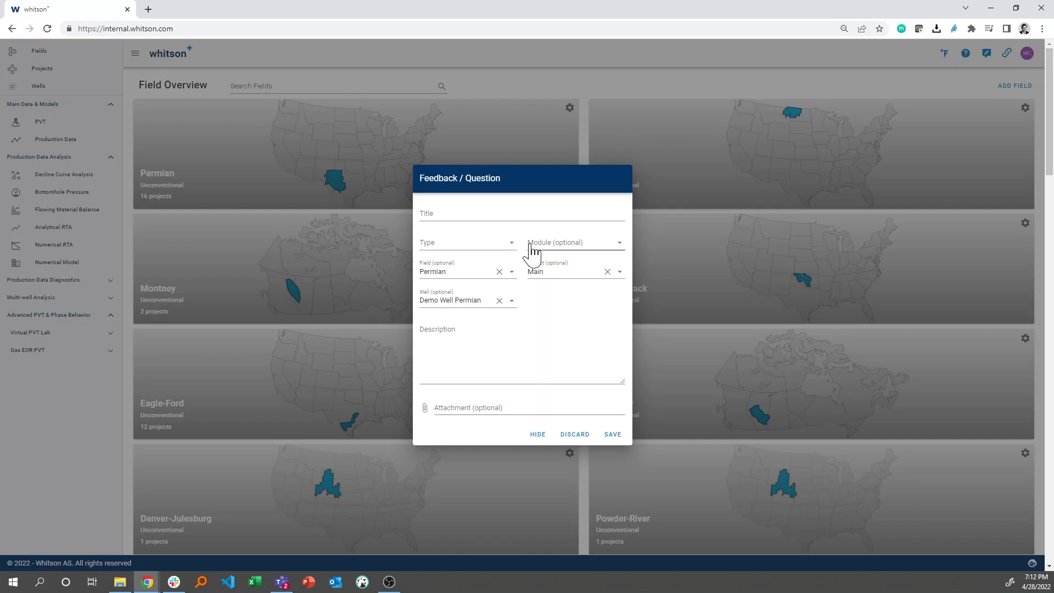
left_click(538, 434)
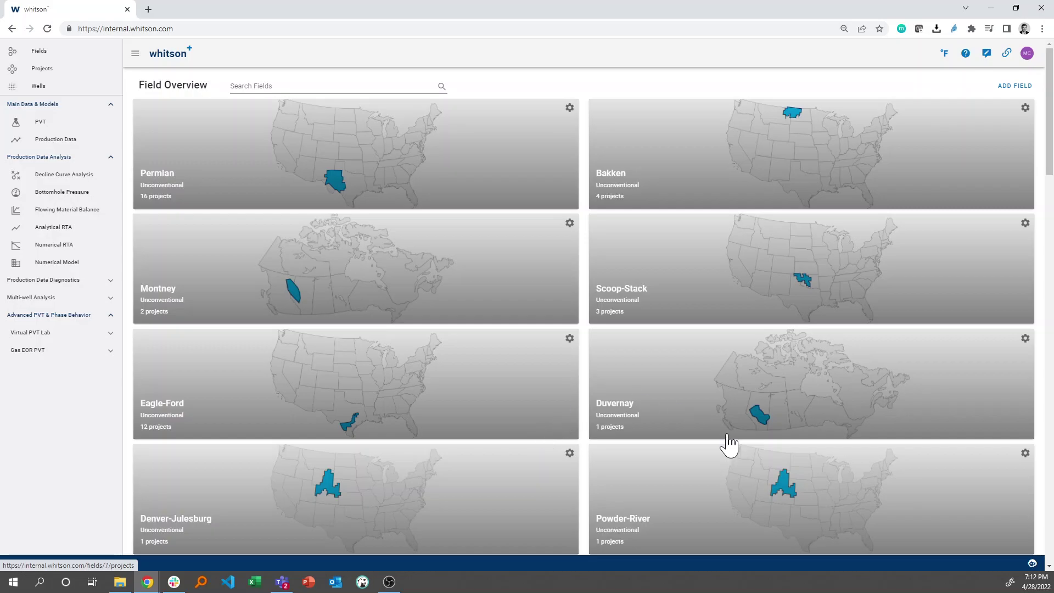
mouse_move(1030, 565)
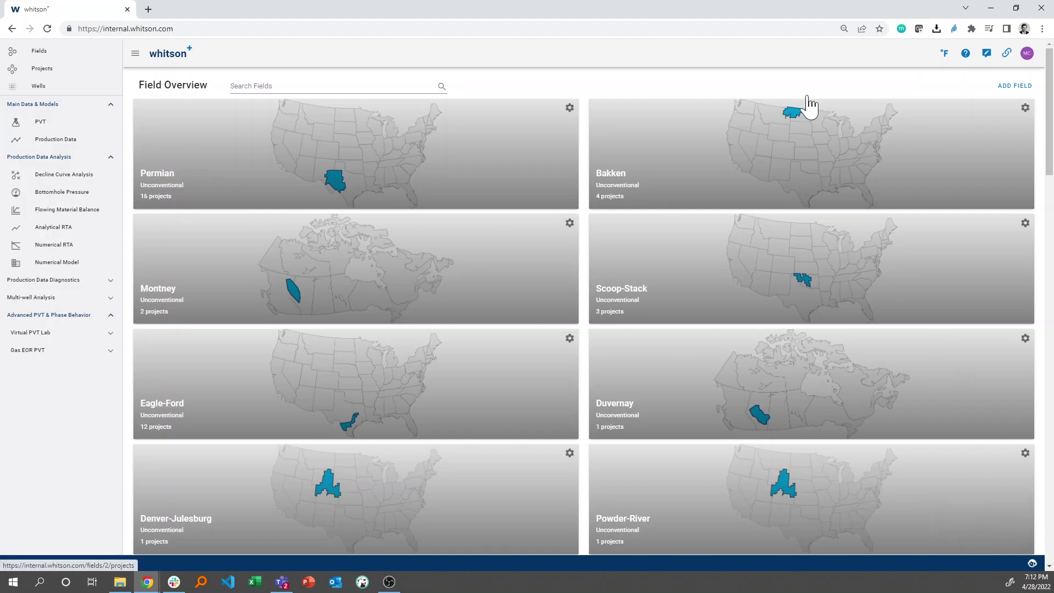
Step: Open the PVT Fluid Definition page and its User Manual help page
left_click(65, 125)
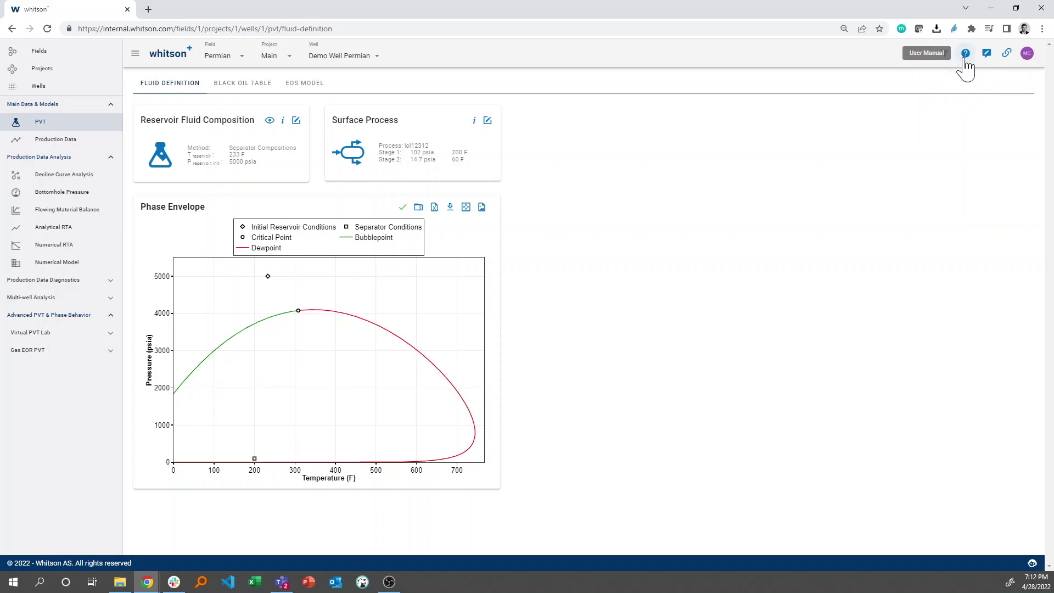
left_click(965, 53)
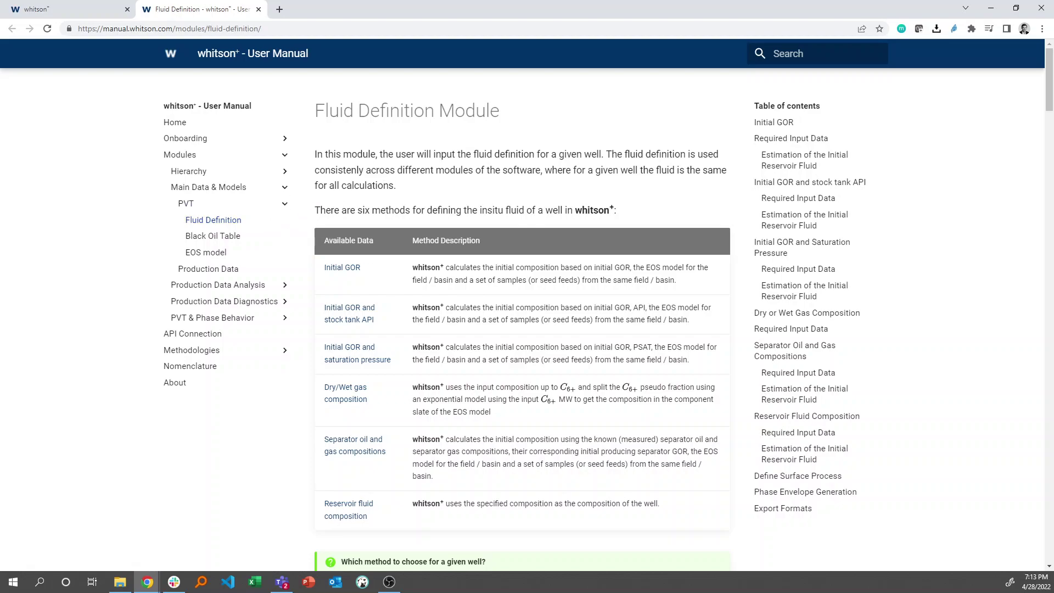
left_click(88, 10)
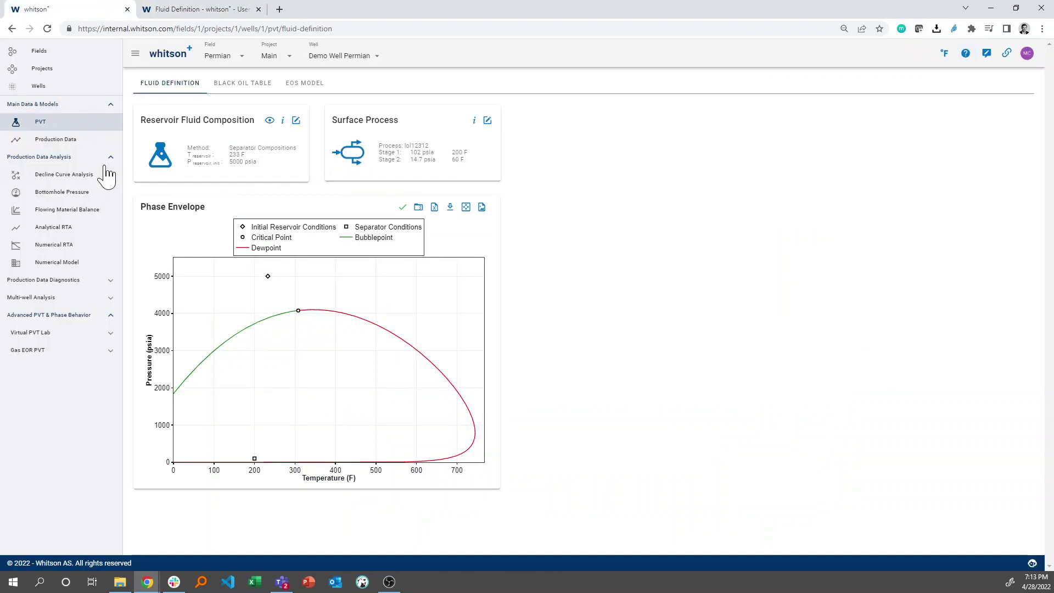
left_click(187, 10)
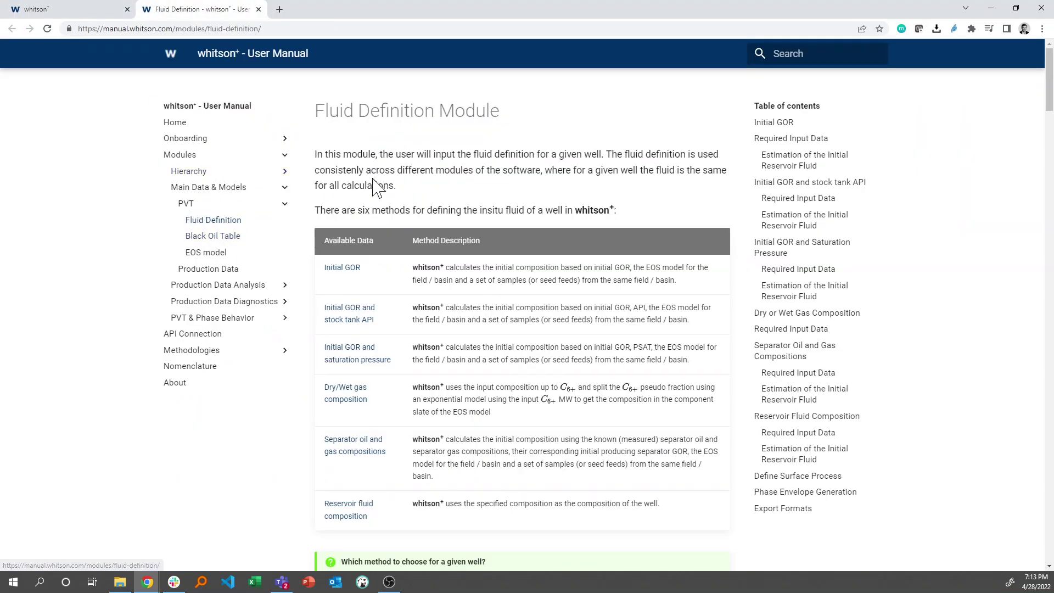
Step: Expand Hierarchy in the manual's contents, then return to the Fluid Definition Module page
scroll(404, 390, "down", 20)
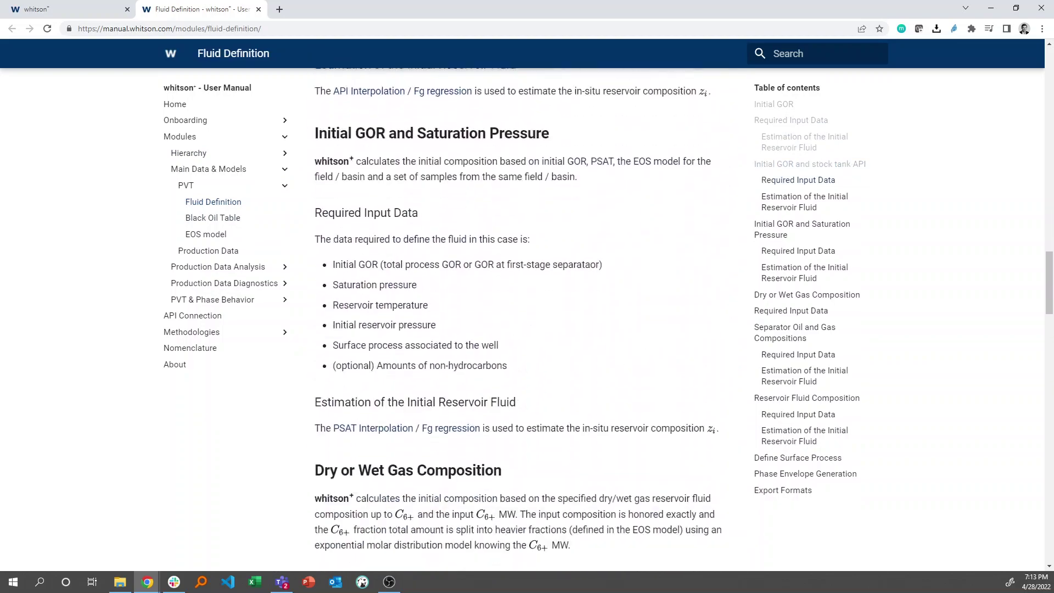
scroll(404, 387, "down", 15)
scroll(404, 387, "up", 15)
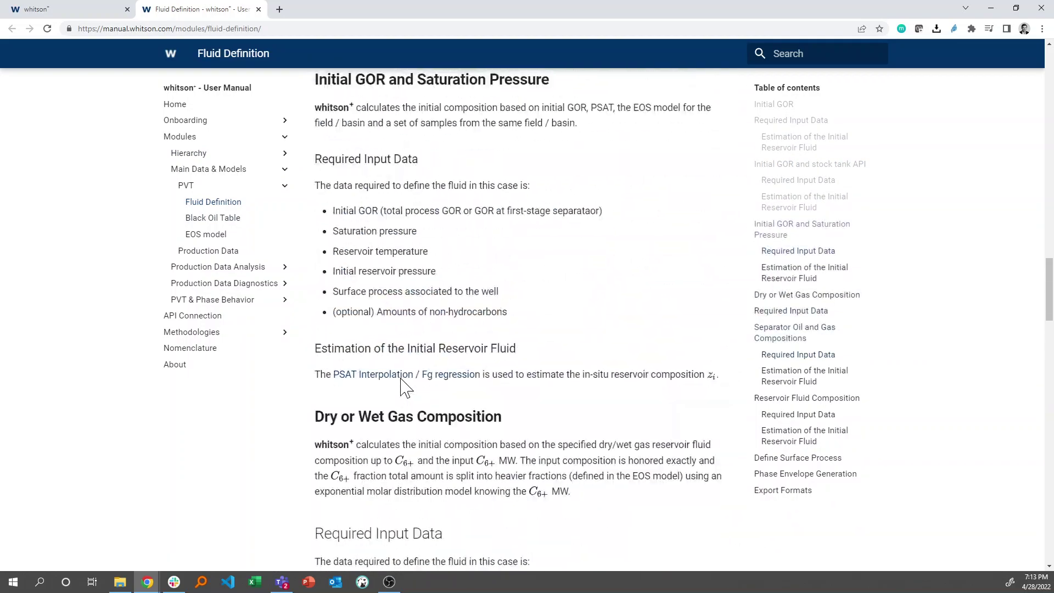
scroll(404, 387, "up", 20)
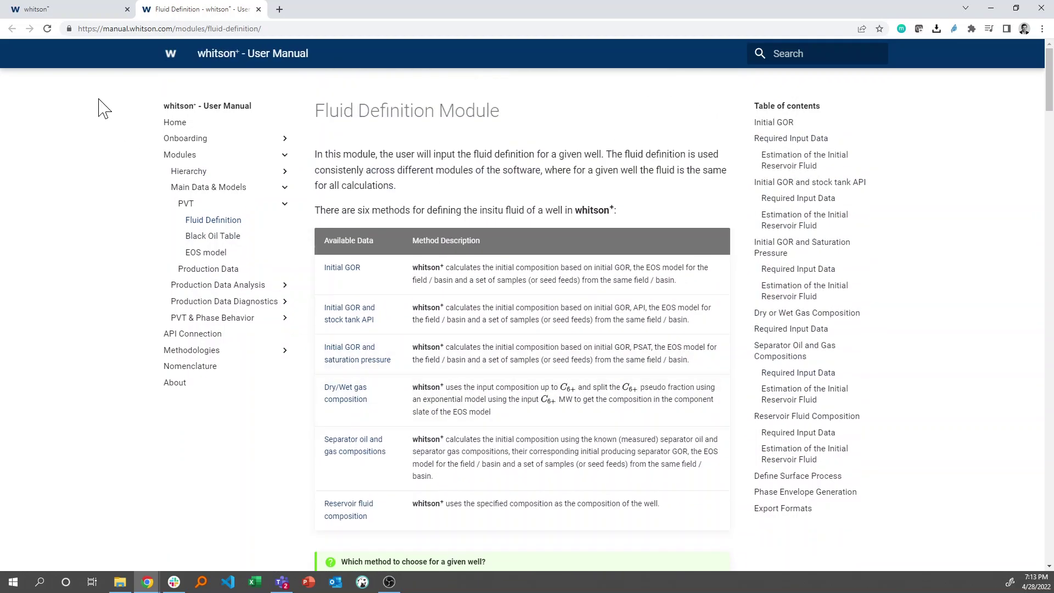
left_click(207, 177)
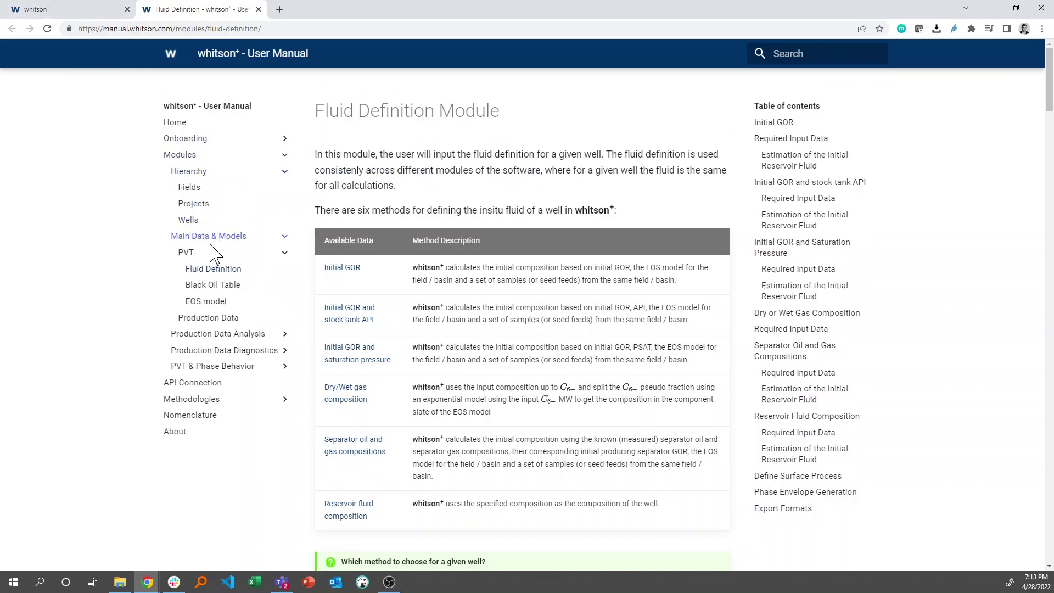
left_click(185, 254)
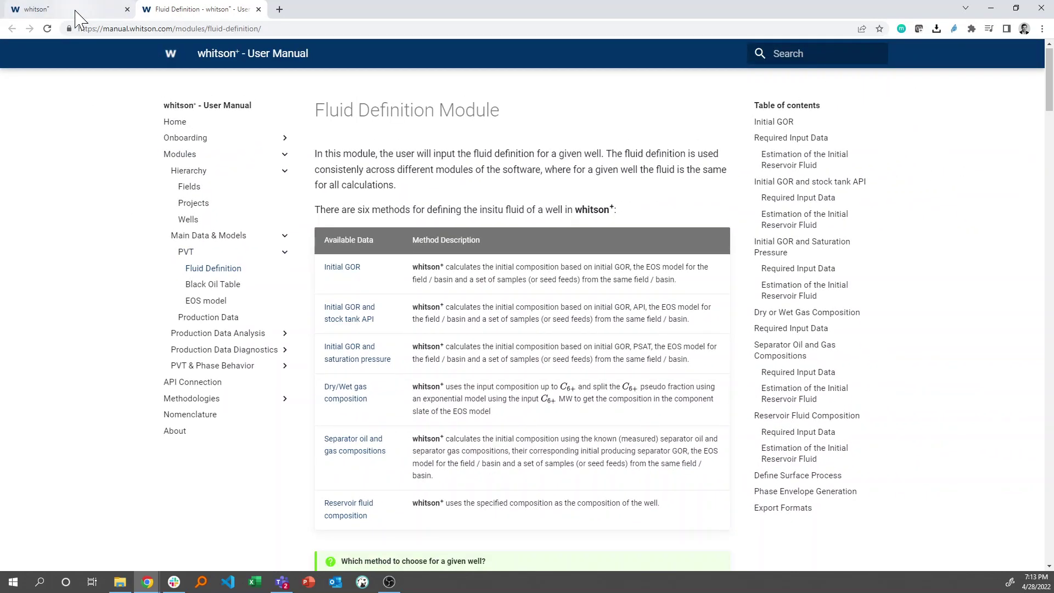
Step: Return to the Demo Well Permian PVT page, leaving the unit system on Field
left_click(76, 11)
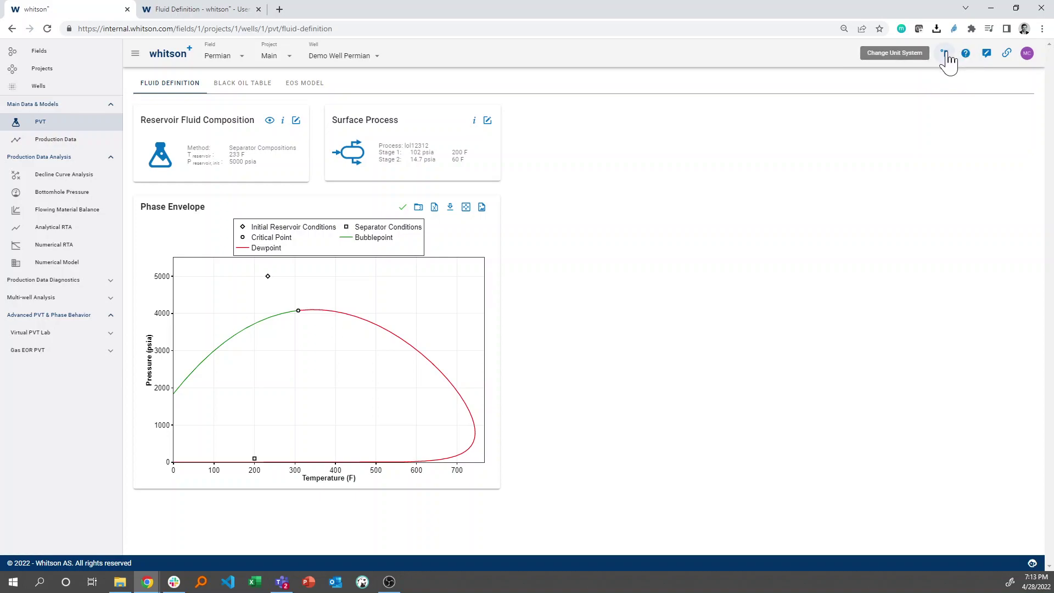
left_click(945, 53)
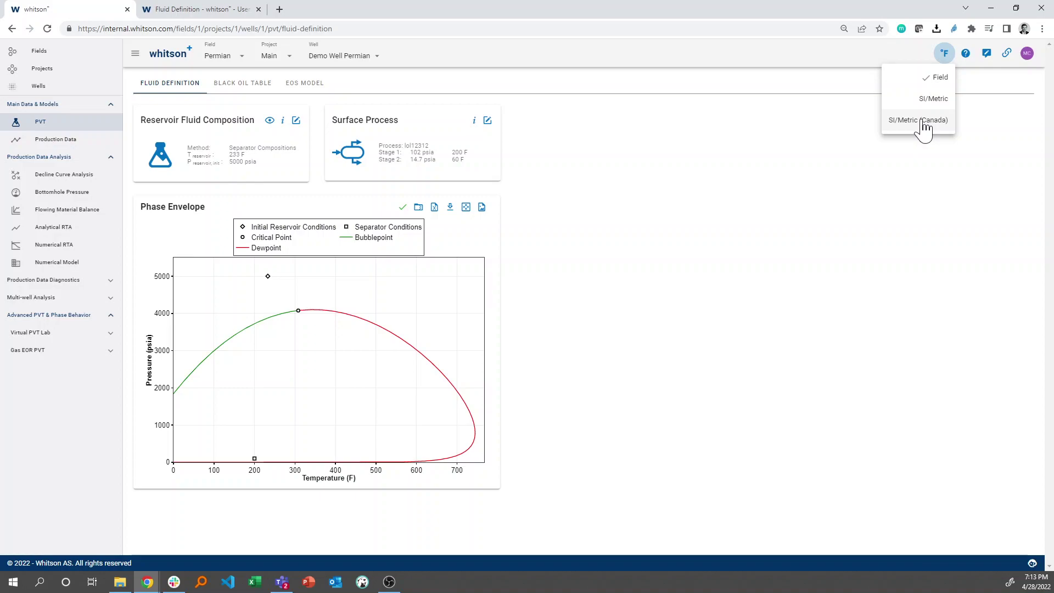
left_click(902, 63)
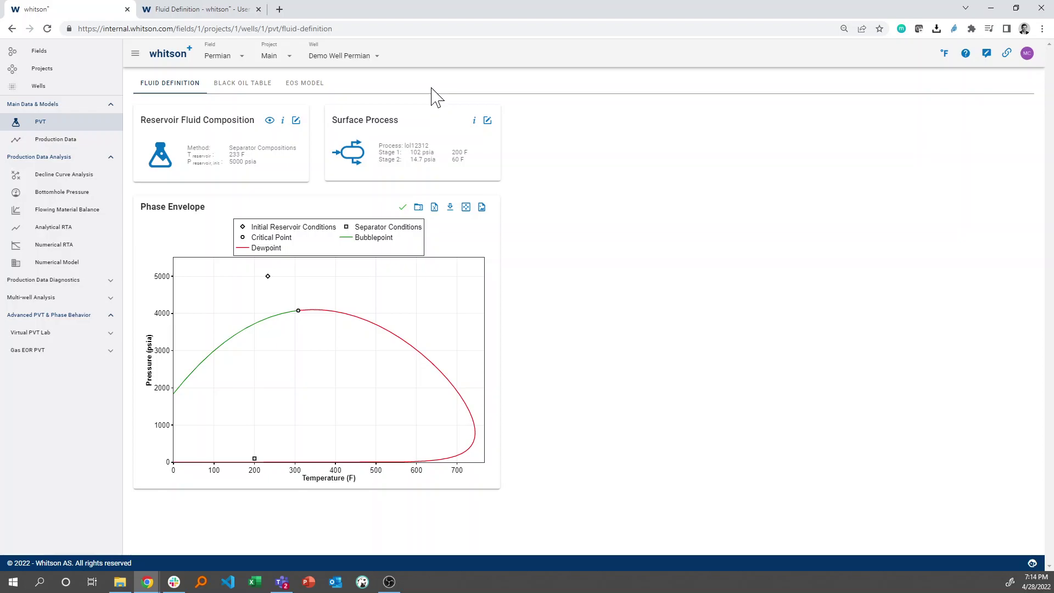
left_click(1042, 29)
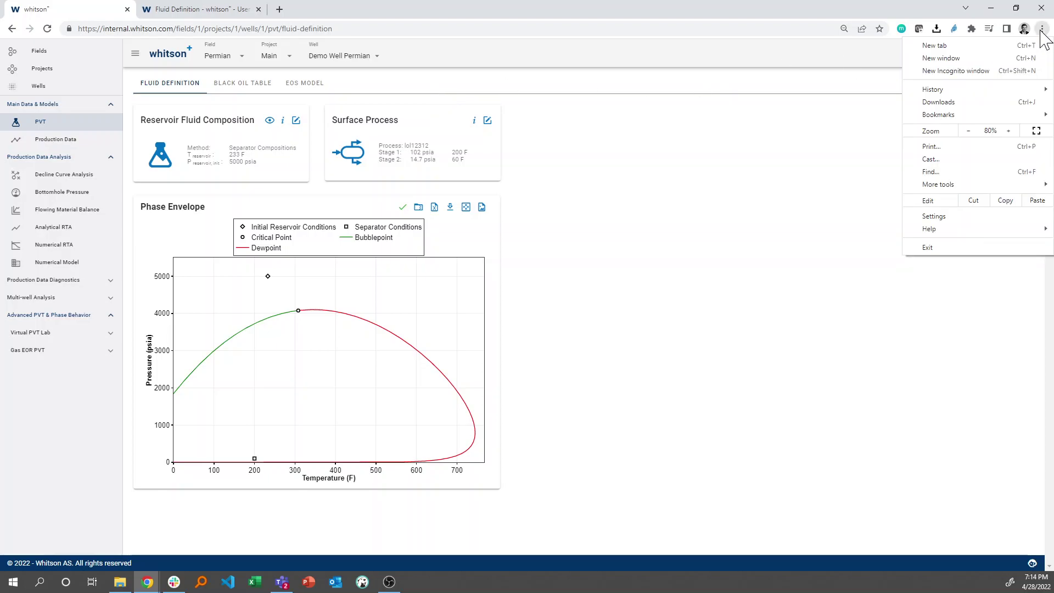
left_click(969, 130)
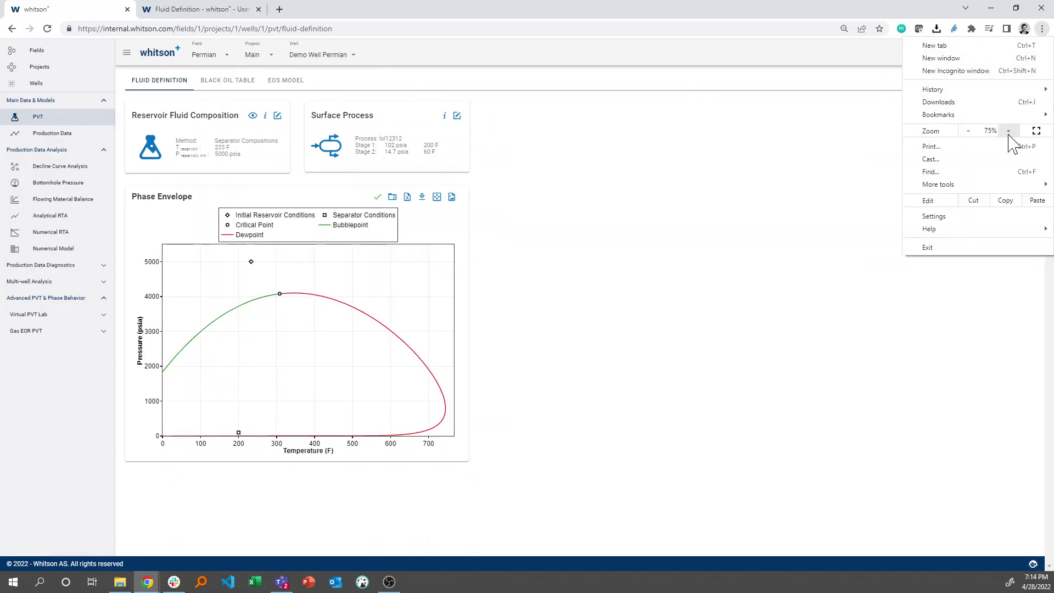
left_click(1008, 131)
left_click(968, 131)
left_click(1008, 131)
left_click(968, 131)
left_click(1008, 131)
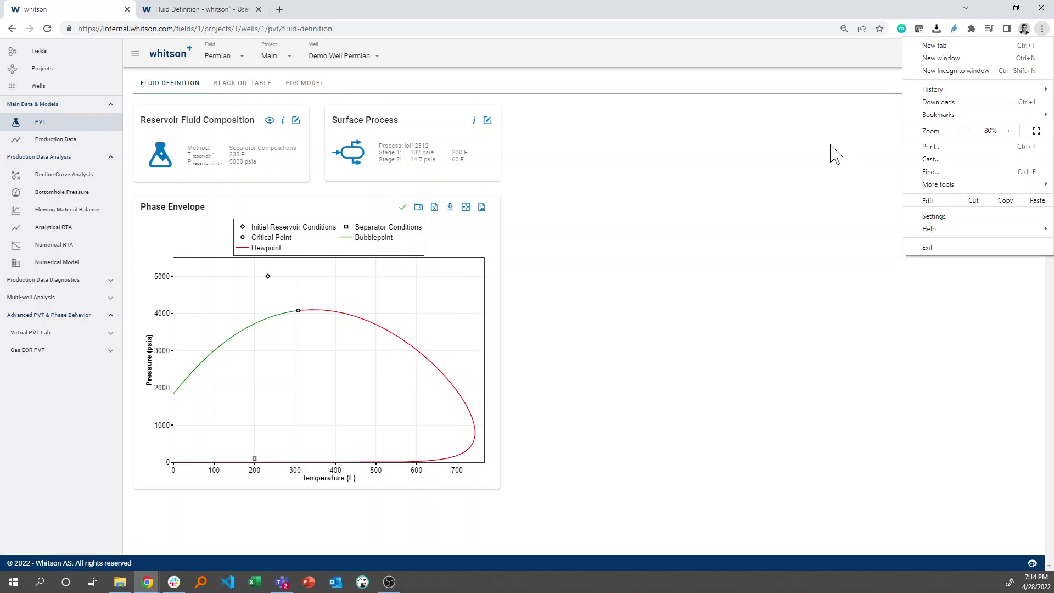
left_click(835, 155)
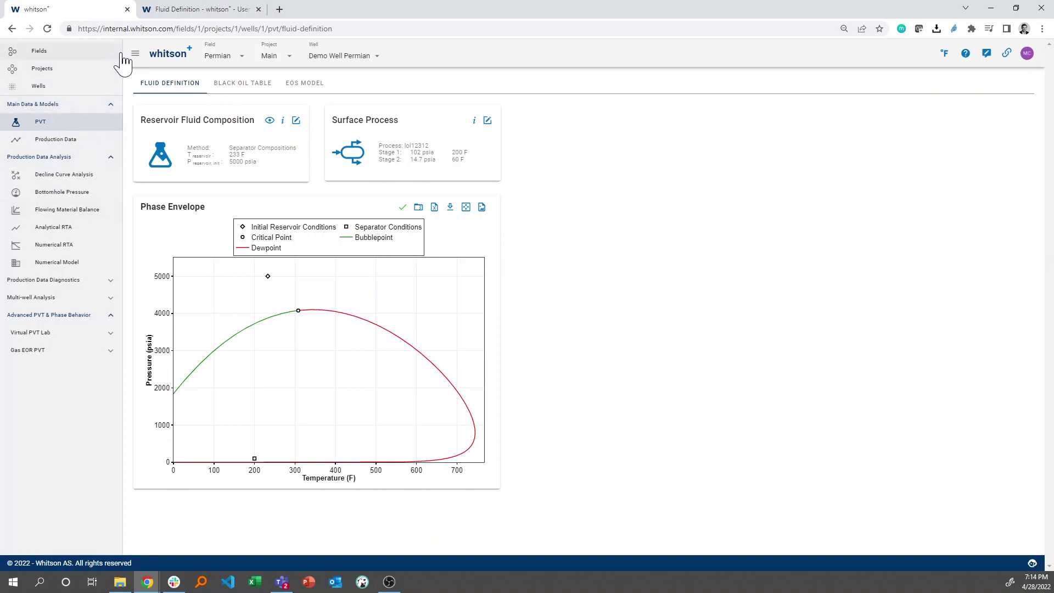
left_click(134, 55)
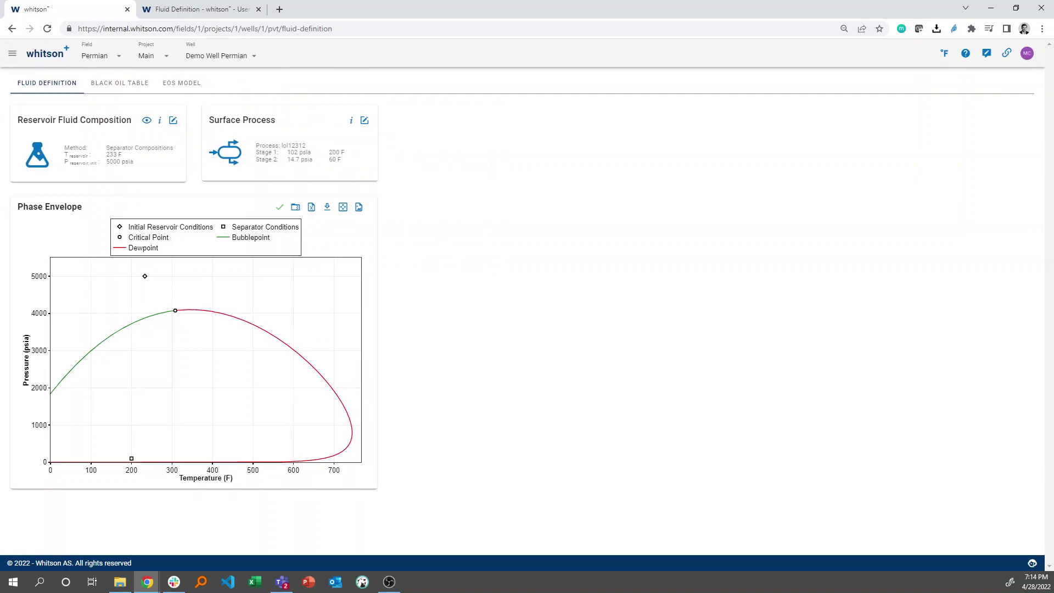
left_click(14, 55)
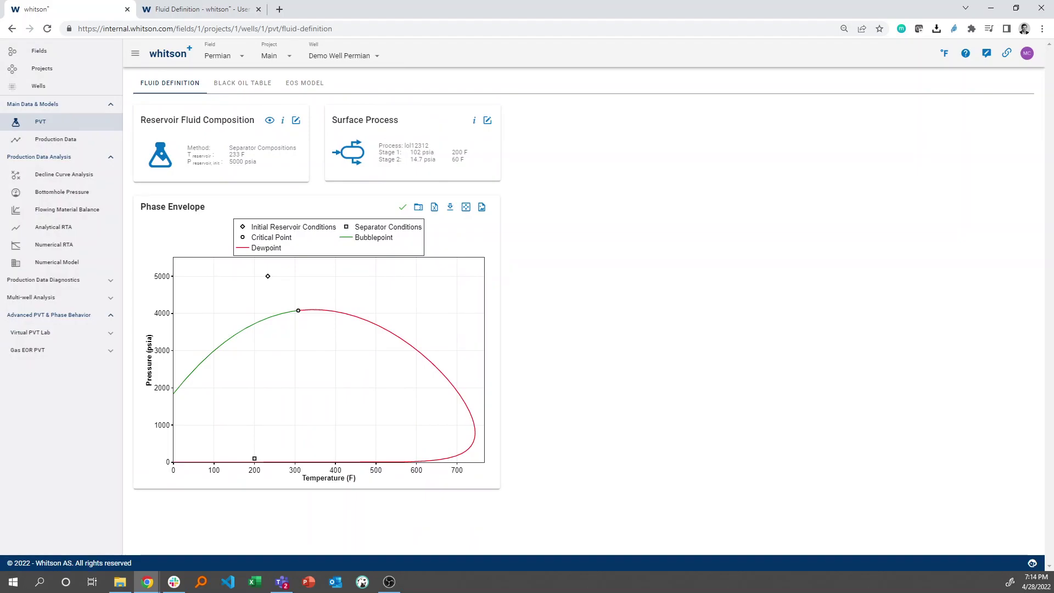
left_click(136, 54)
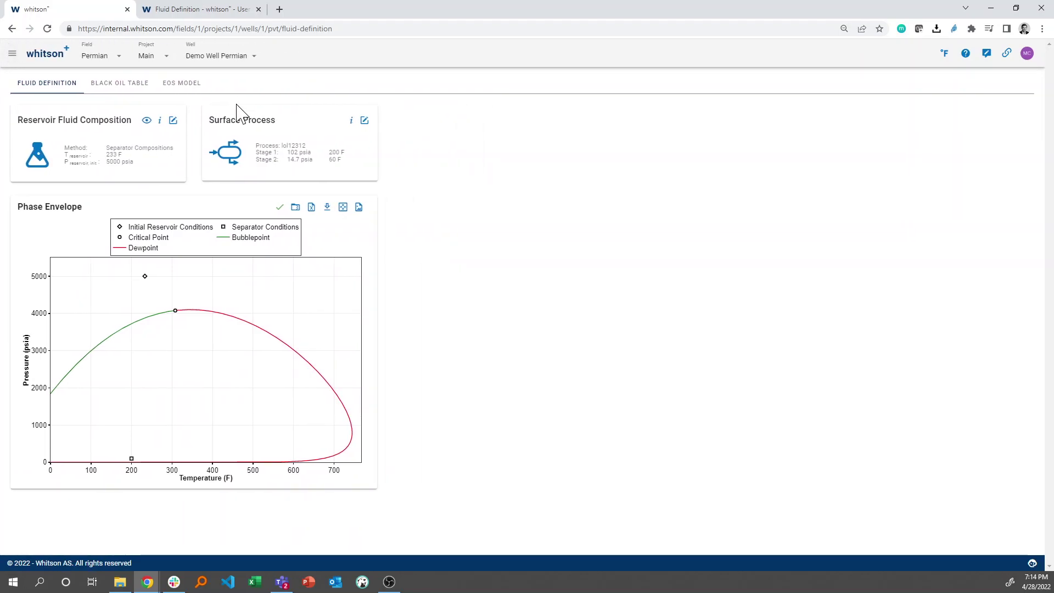
key("F11")
key("F11")
key("F11")
key("F11")
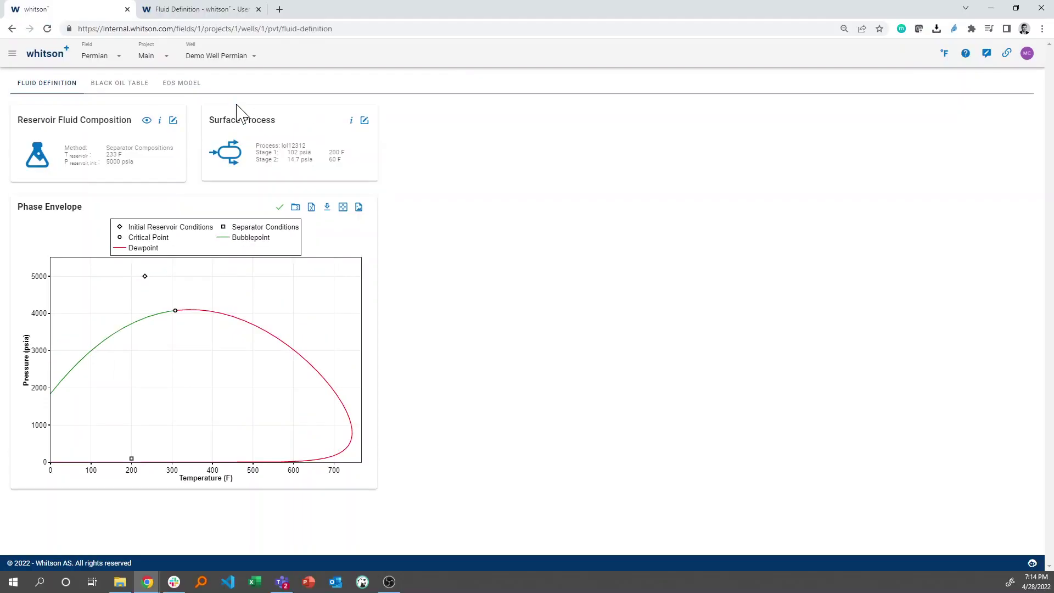
key("F11")
key("F11")
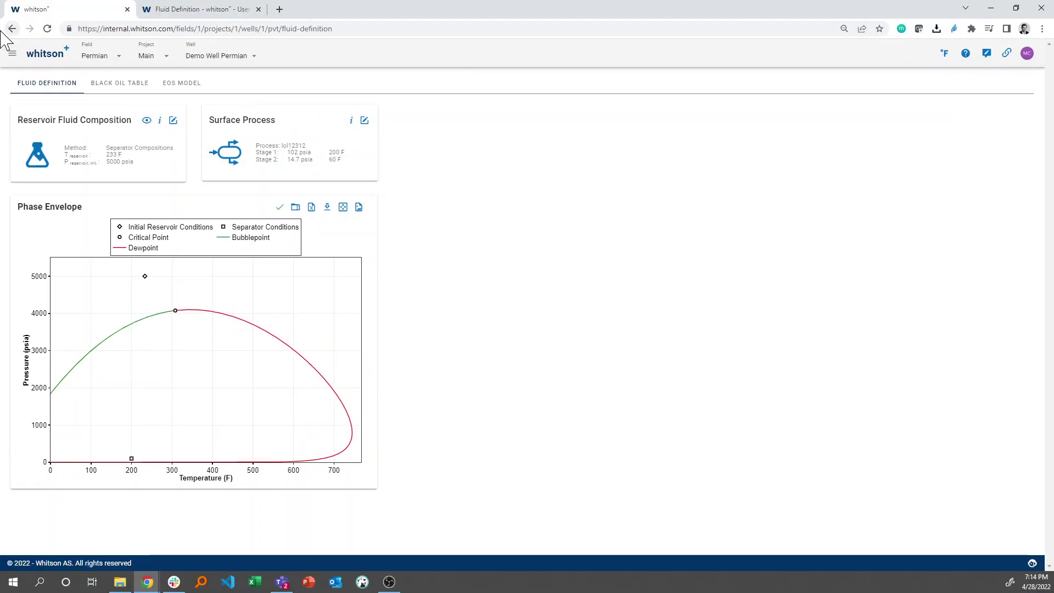
left_click(11, 53)
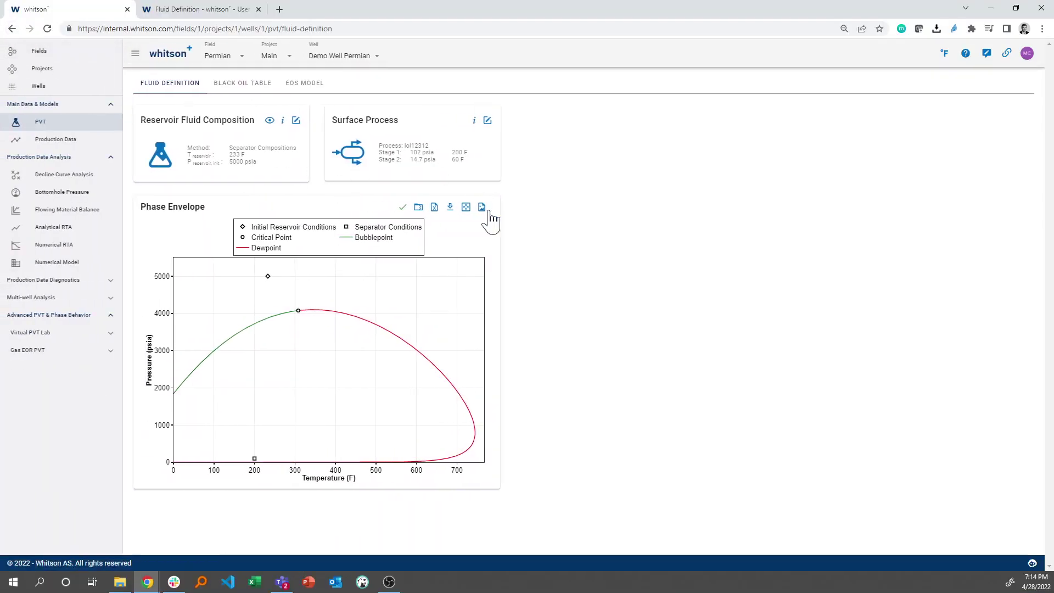